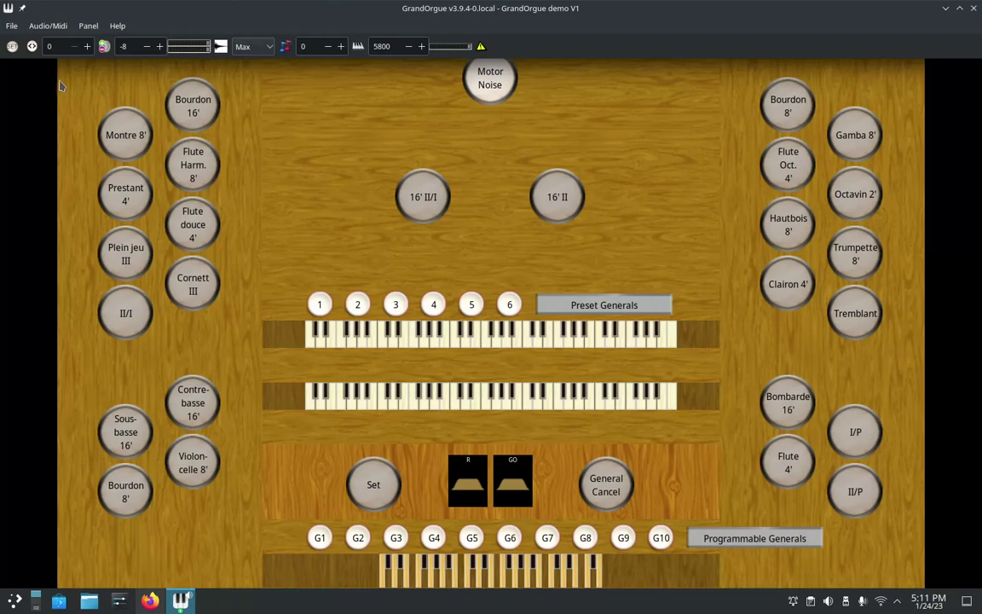
# Open Program Settings on the MIDI Devices page and scroll to the Launchpad Mini MK3 output ports
pyautogui.click(12, 27)
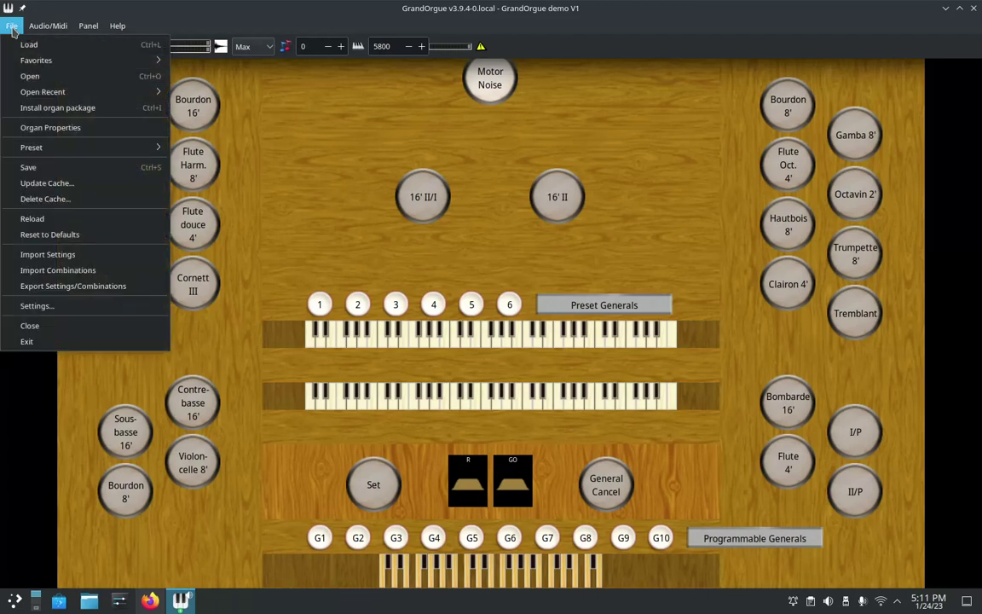
pyautogui.click(43, 305)
pyautogui.click(442, 120)
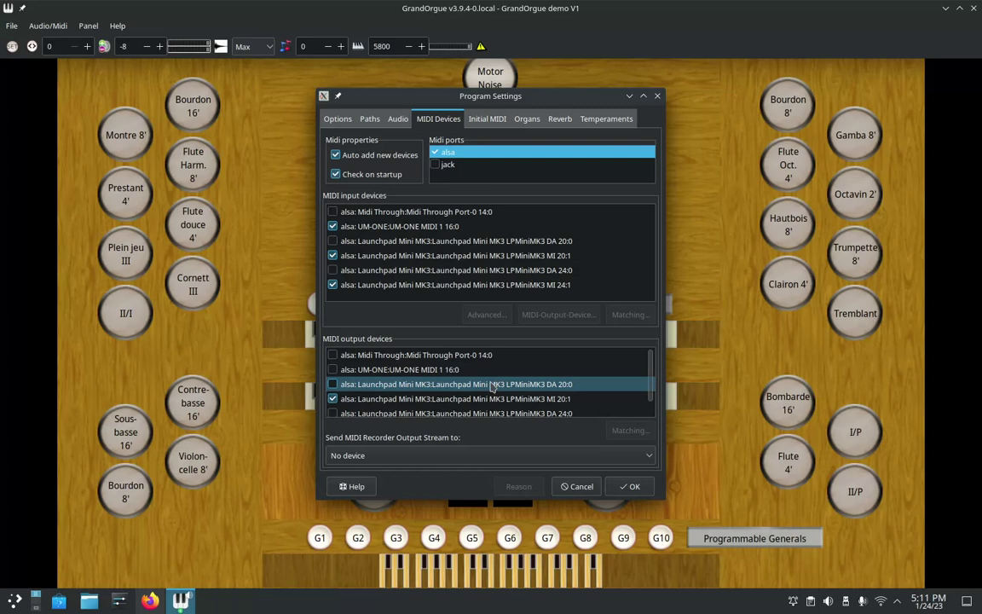
pyautogui.scroll(-2, 492, 392)
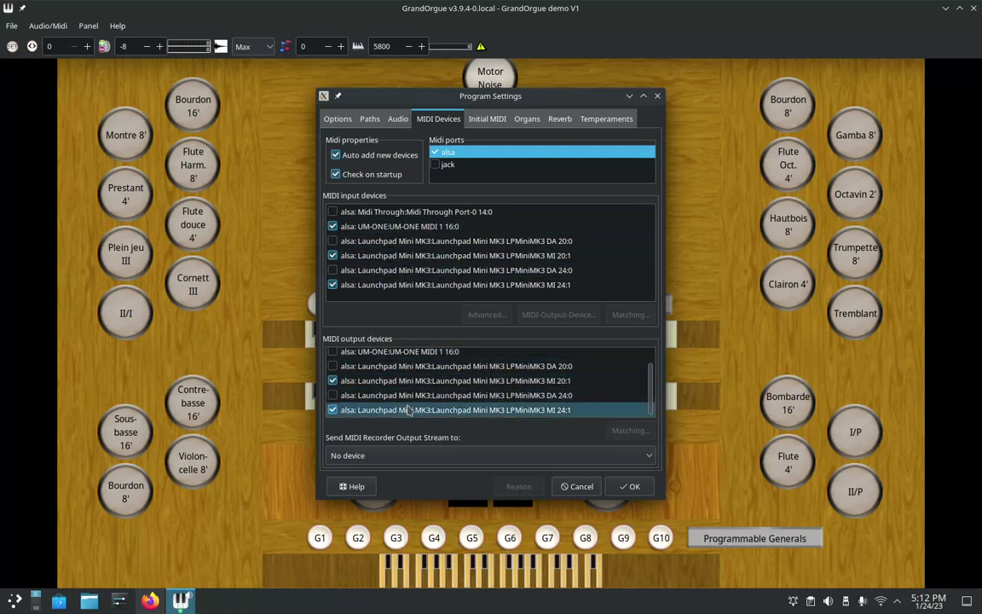
# Assign the MI 20:1 output as the MIDI output device for the Launchpad MI 20:1 input
pyautogui.click(464, 256)
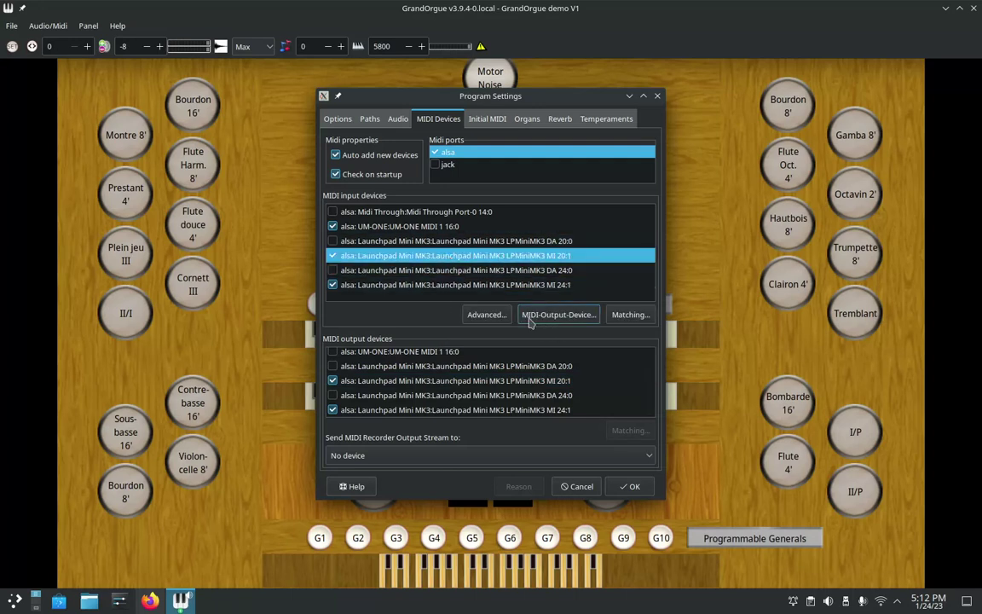
pyautogui.click(577, 316)
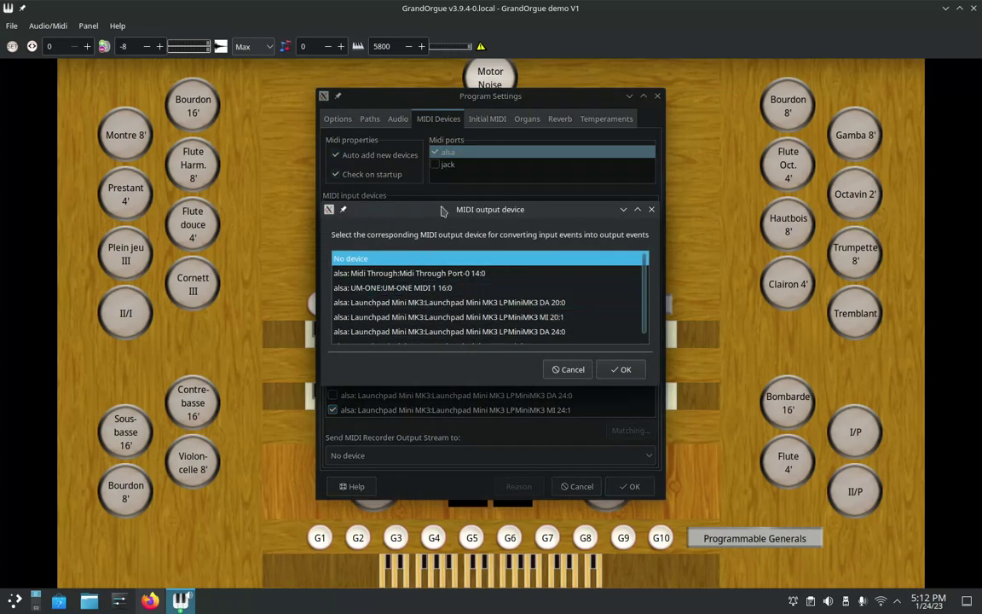
pyautogui.moveTo(441, 214); pyautogui.dragTo(704, 177)
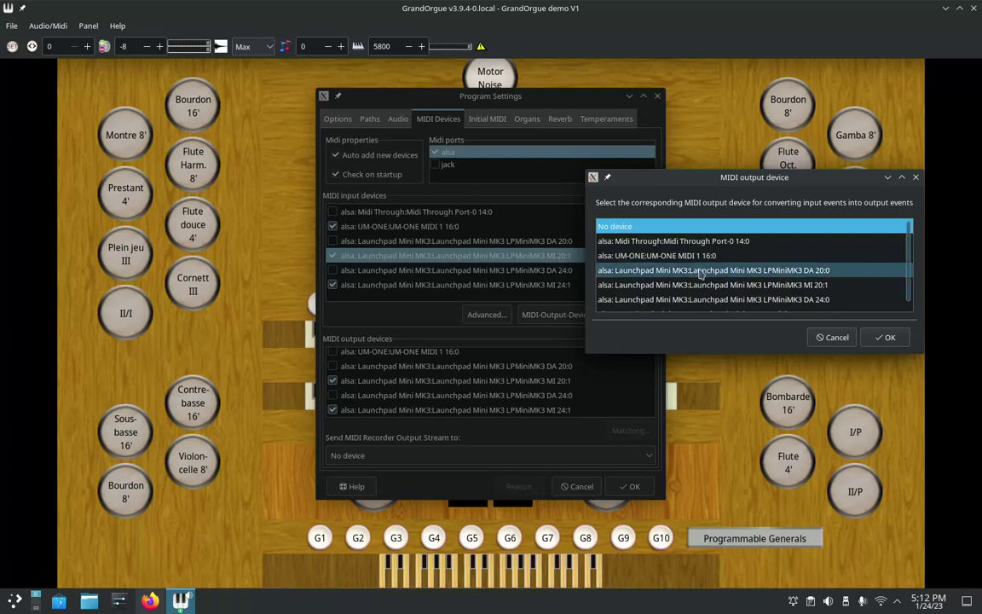
pyautogui.scroll(-1, 701, 272)
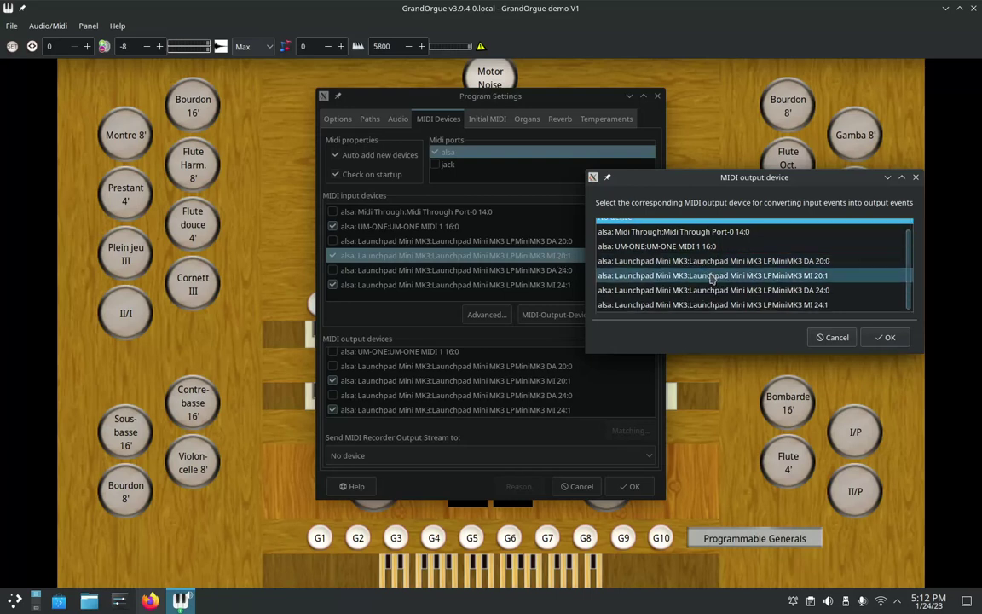
pyautogui.click(711, 277)
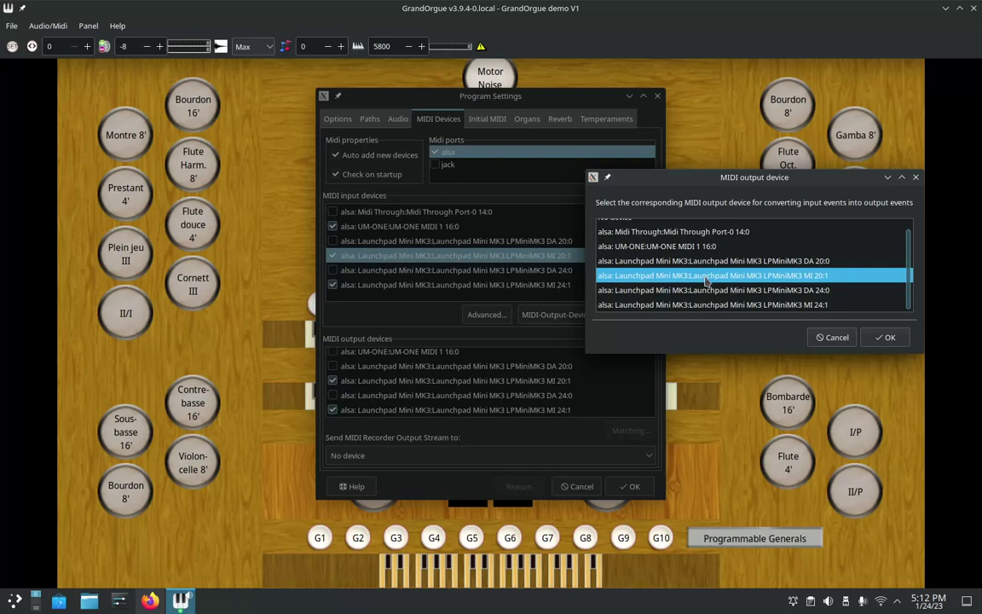
pyautogui.click(887, 338)
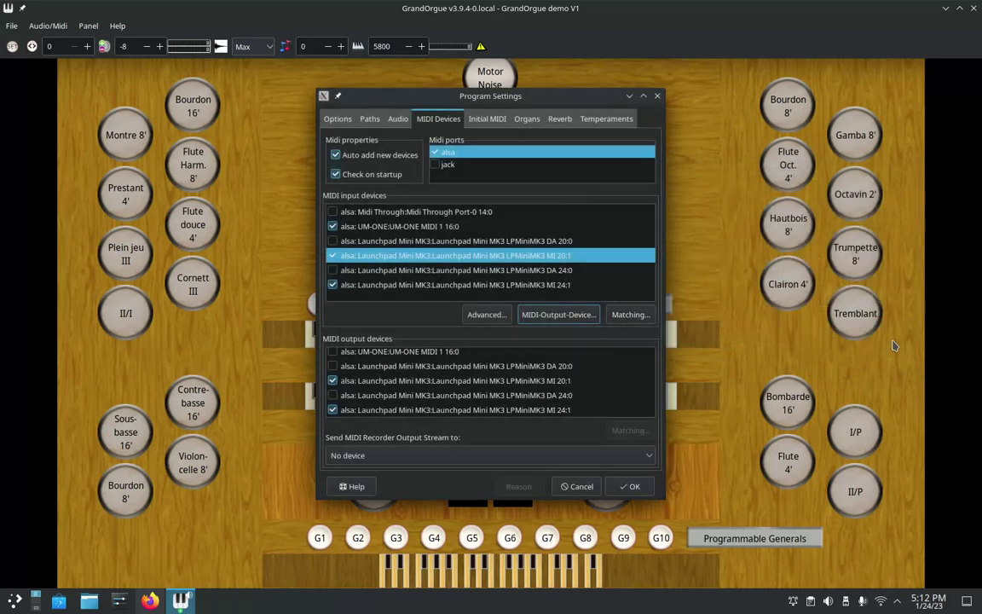
# Assign the MI 24:1 output as the MIDI output device for the Launchpad MI 24:1 input
pyautogui.click(428, 286)
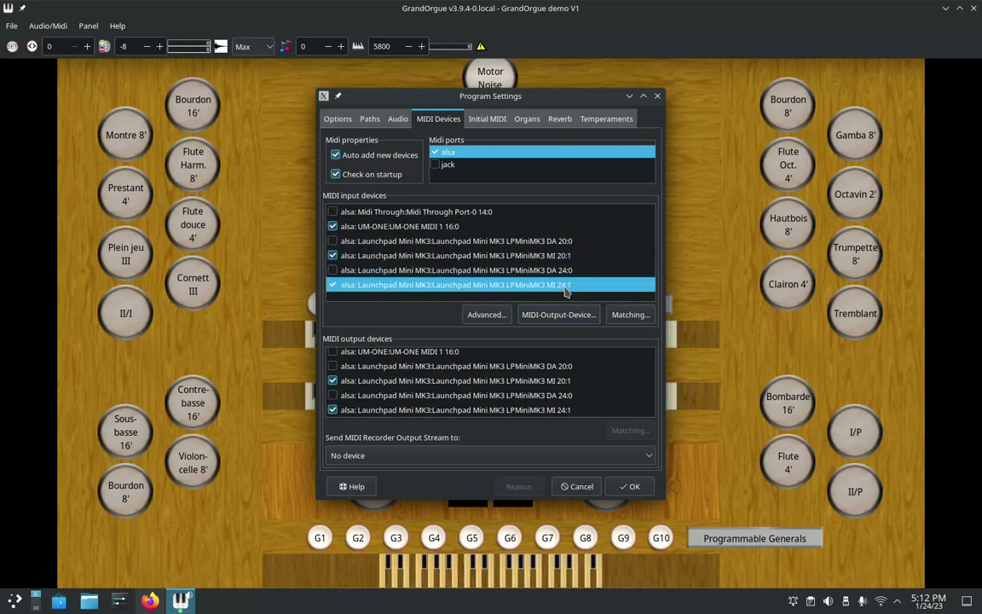
pyautogui.click(554, 319)
pyautogui.scroll(-1, 563, 328)
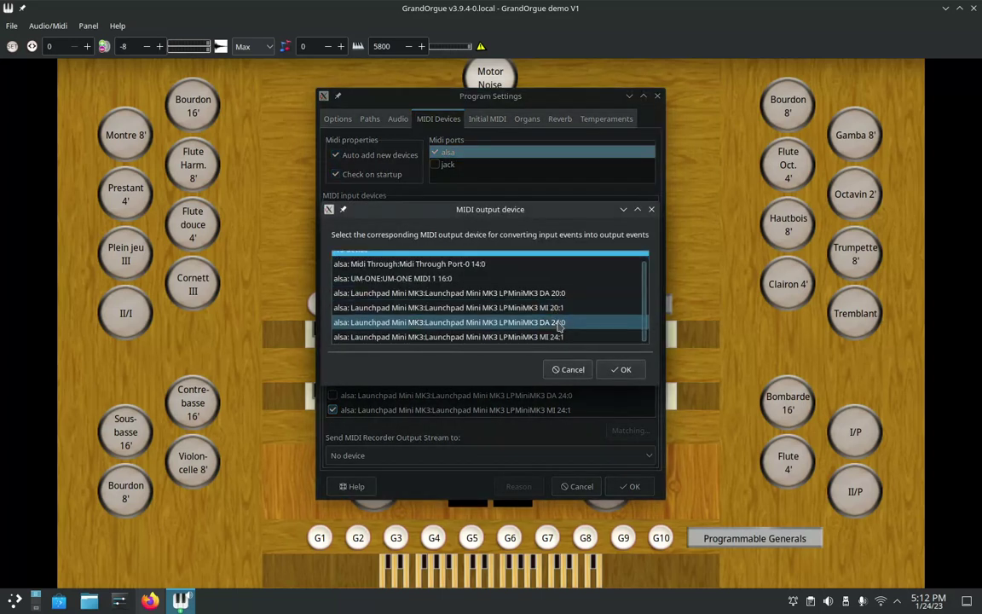
pyautogui.click(563, 339)
pyautogui.click(623, 369)
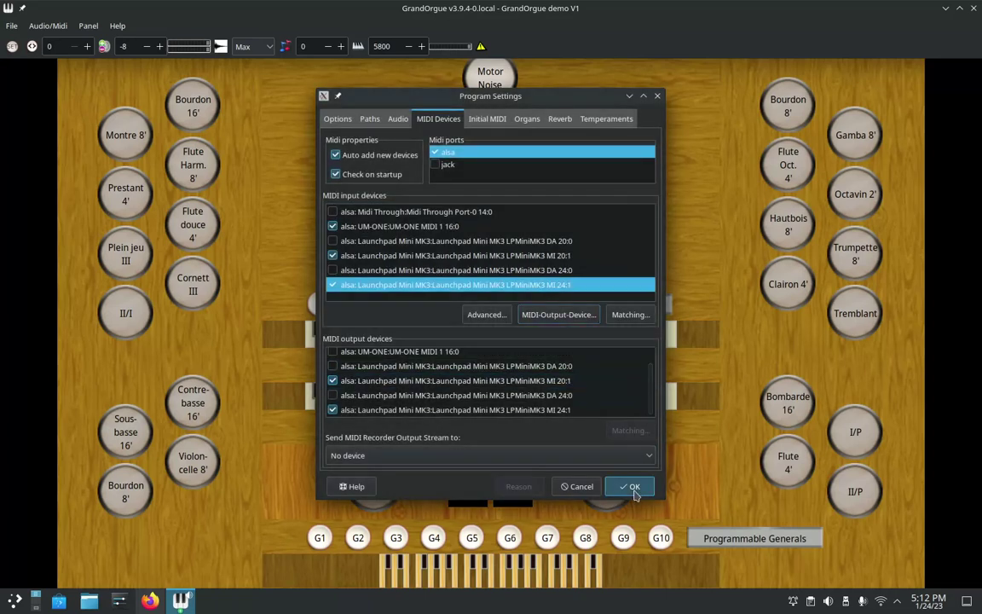
# Confirm Program Settings with OK, keeping the Launchpad input/output matching
pyautogui.click(632, 487)
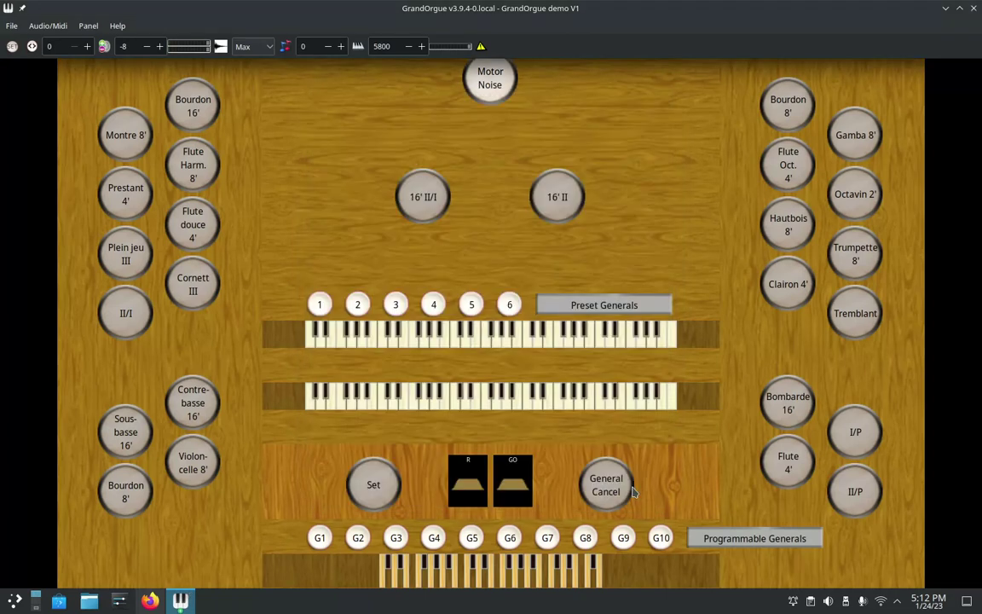
# Auto-detect the Bourdon 16' receive event from a Launchpad pad: 9x Note On Toggle, channel 1, data 13
pyautogui.rightClick(195, 103)
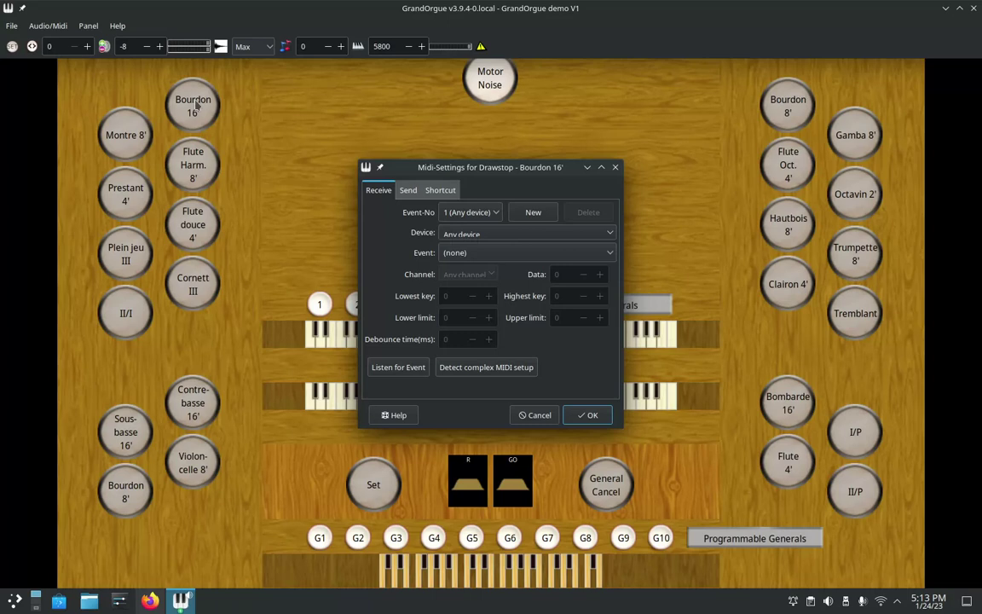
pyautogui.click(477, 372)
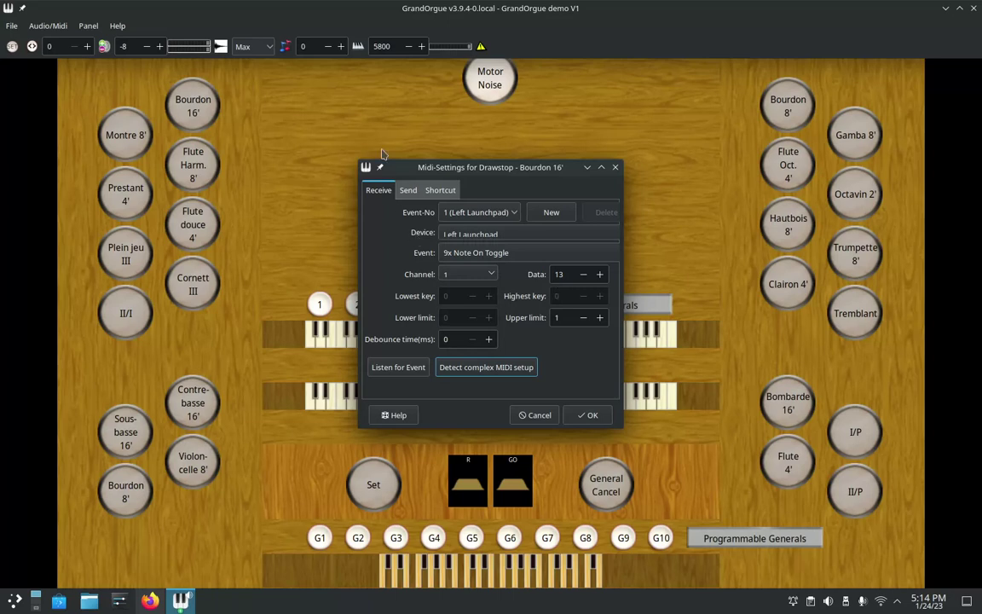
# Show the Send page of the Bourdon 16' MIDI settings
pyautogui.click(408, 191)
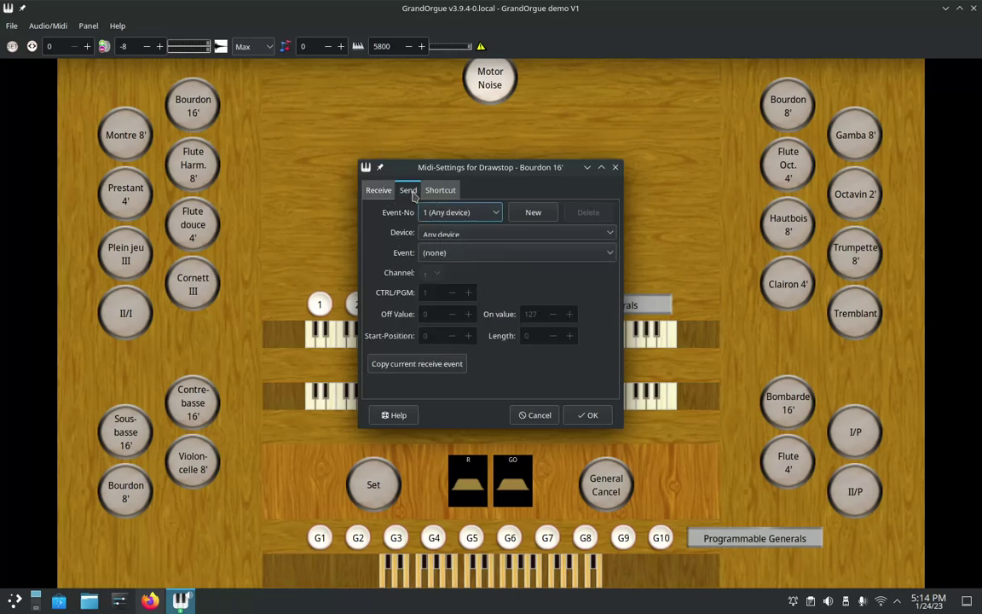
# Copy the receive event into send event 1 and set its type to 9x Note
pyautogui.click(425, 370)
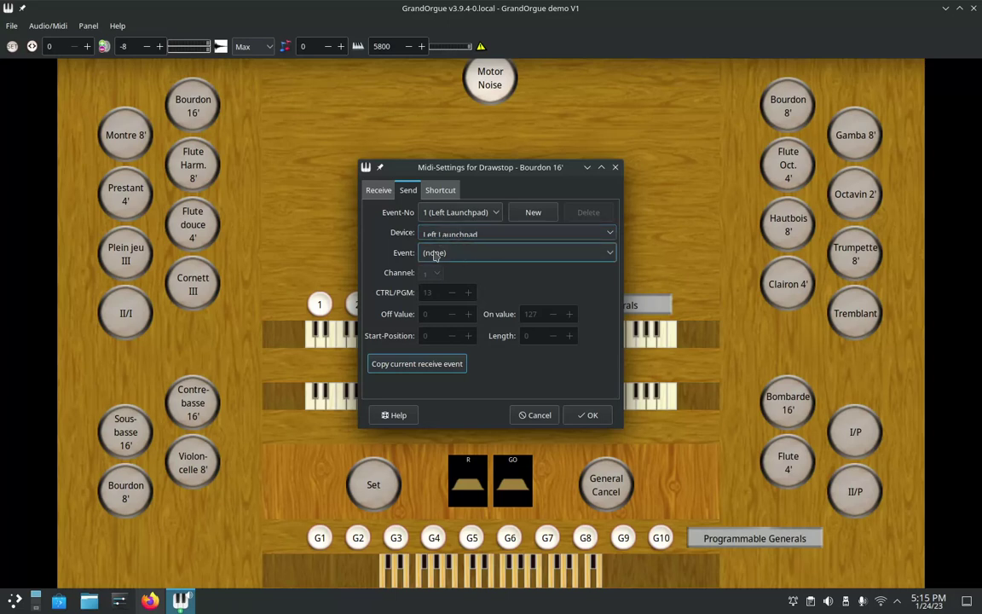
pyautogui.click(453, 254)
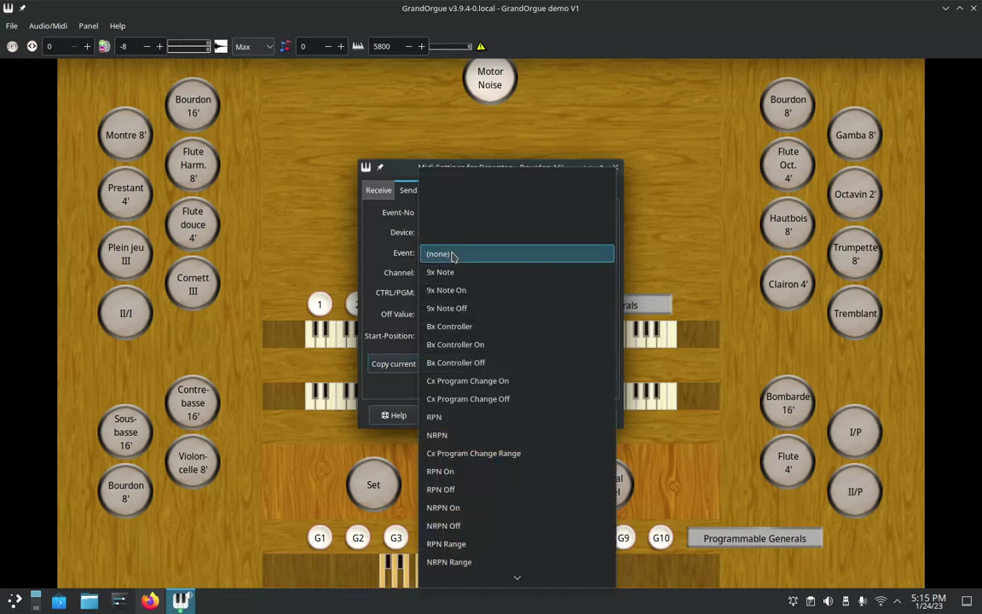
pyautogui.click(456, 274)
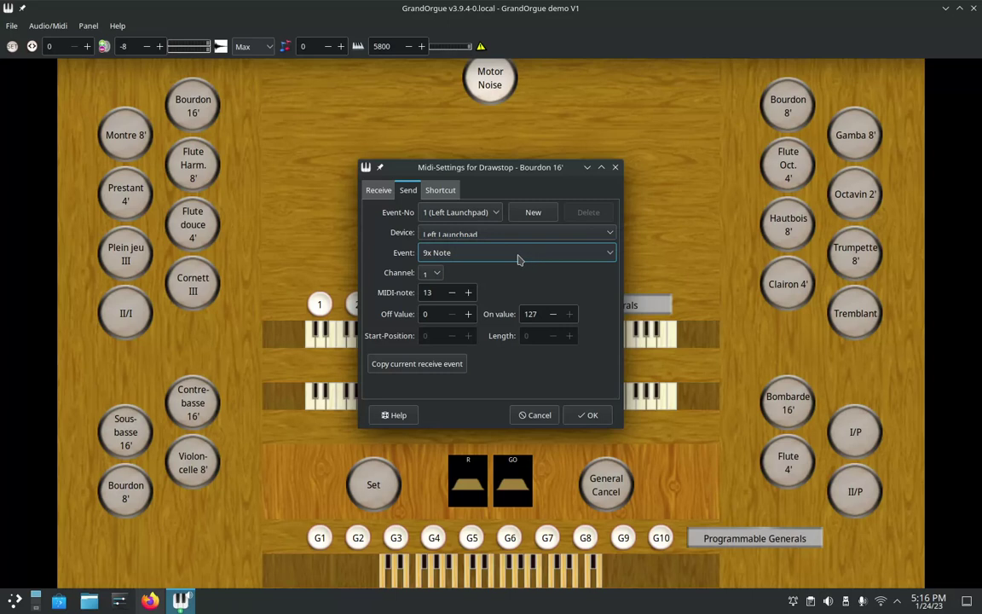
# Set the Bourdon 16' send Off value to 35 and On value to 33, then confirm
pyautogui.doubleClick(431, 314)
pyautogui.write('35')
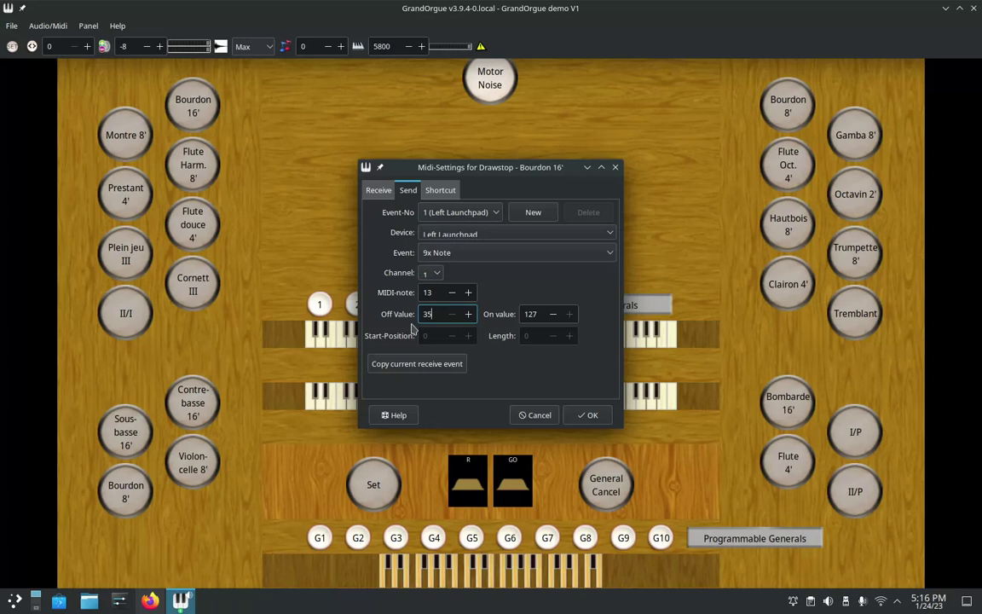
pyautogui.doubleClick(528, 314)
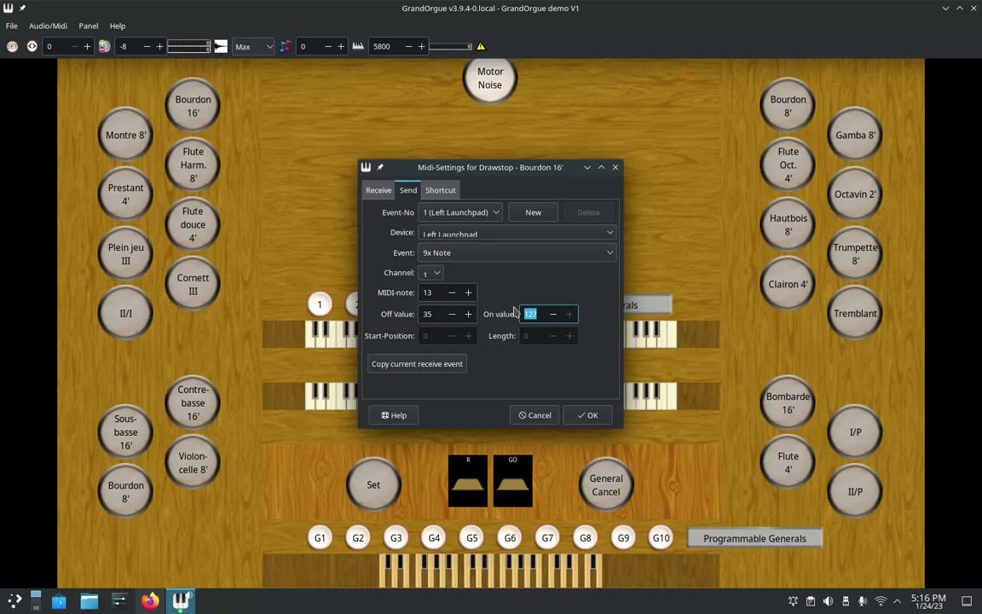
pyautogui.write('33')
pyautogui.click(593, 422)
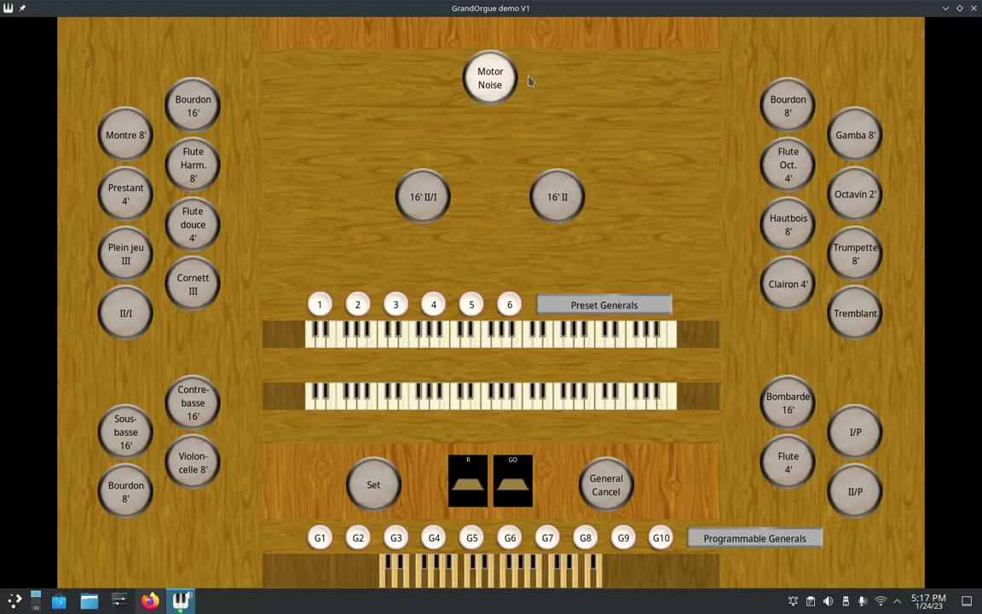
# Change the Bourdon 16' receive upper limit from 1 to 0 and save
pyautogui.rightClick(181, 111)
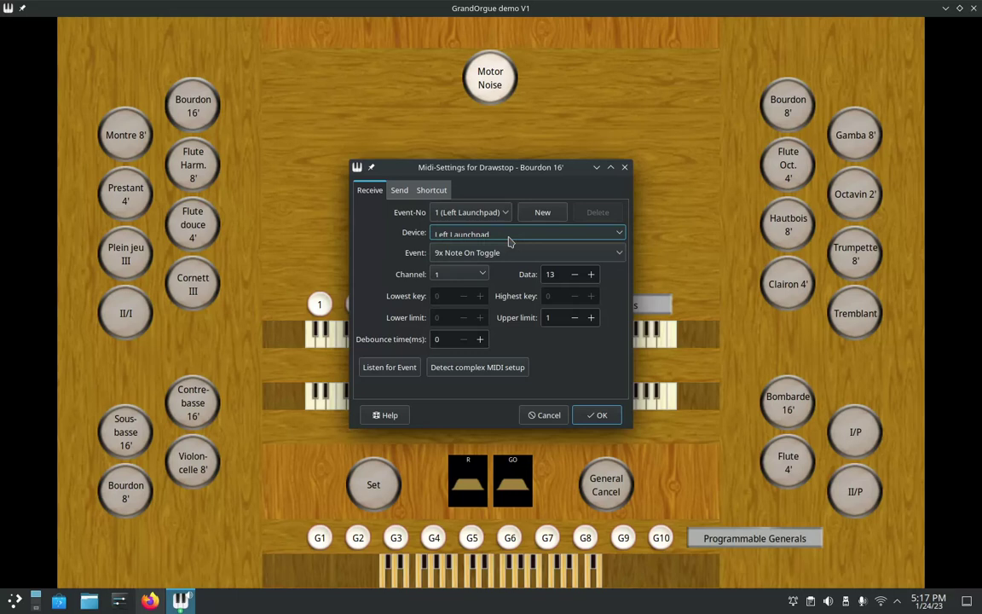
pyautogui.doubleClick(550, 317)
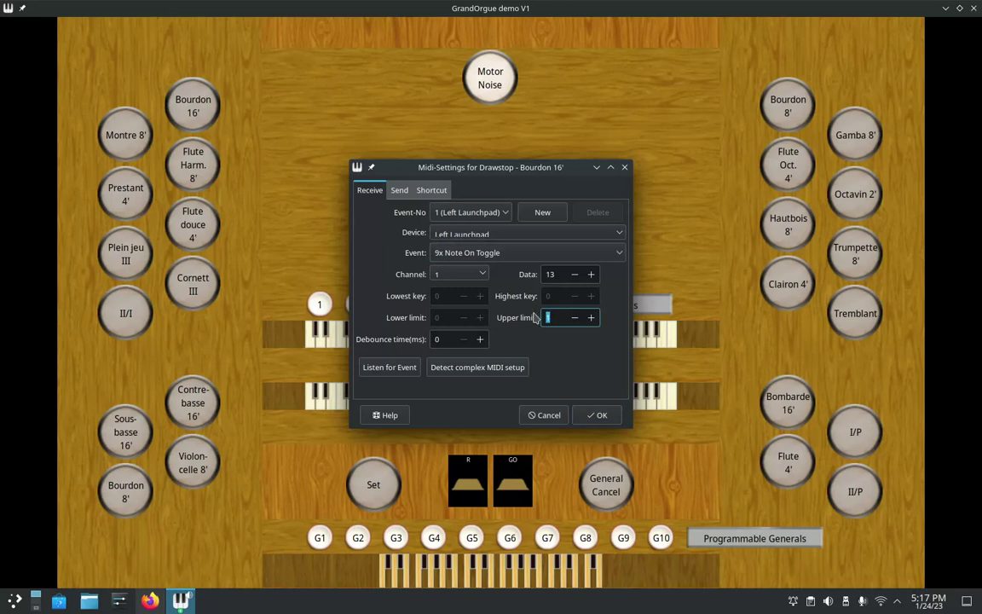
pyautogui.write('0')
pyautogui.click(601, 415)
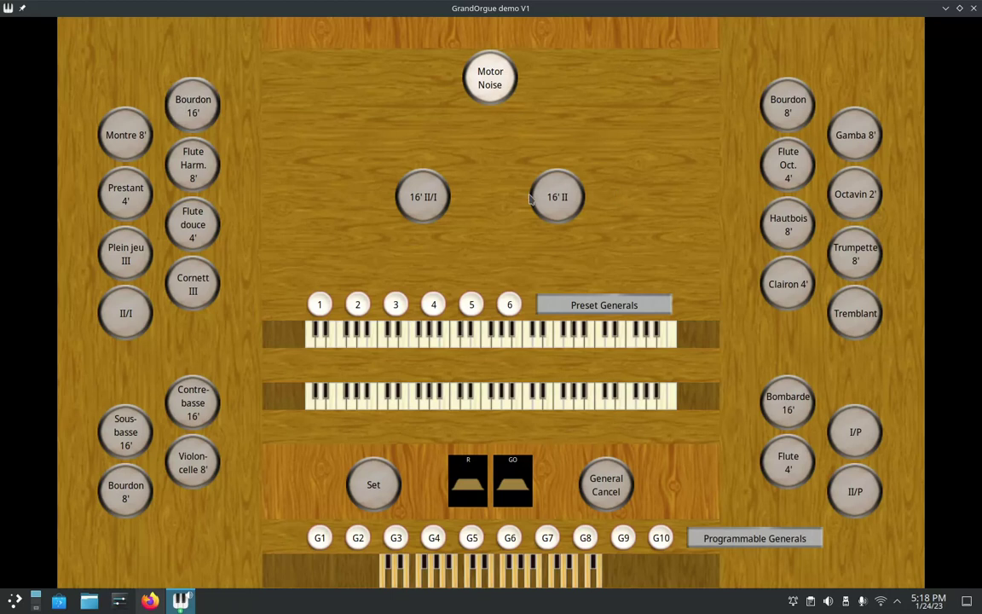
# Restore the Bourdon 16' receive upper limit to 1 with event 9x Note On Toggle, and save
pyautogui.rightClick(202, 122)
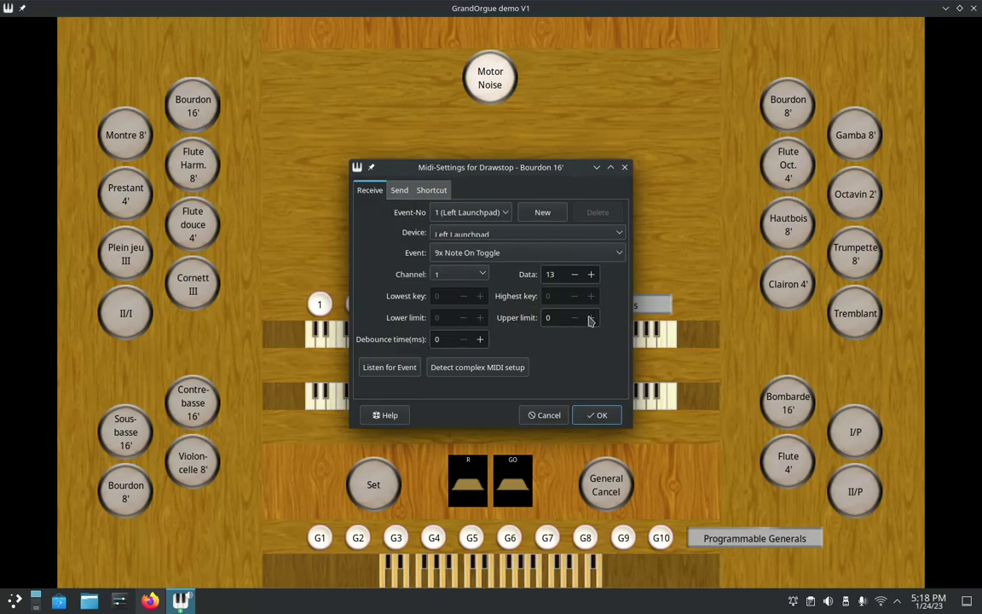
pyautogui.click(592, 319)
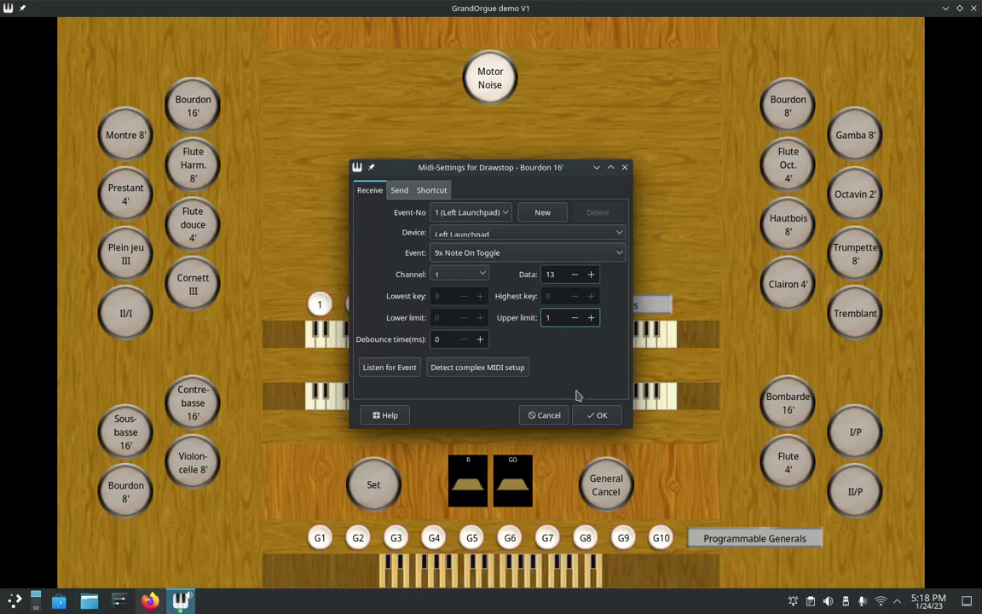
pyautogui.click(600, 258)
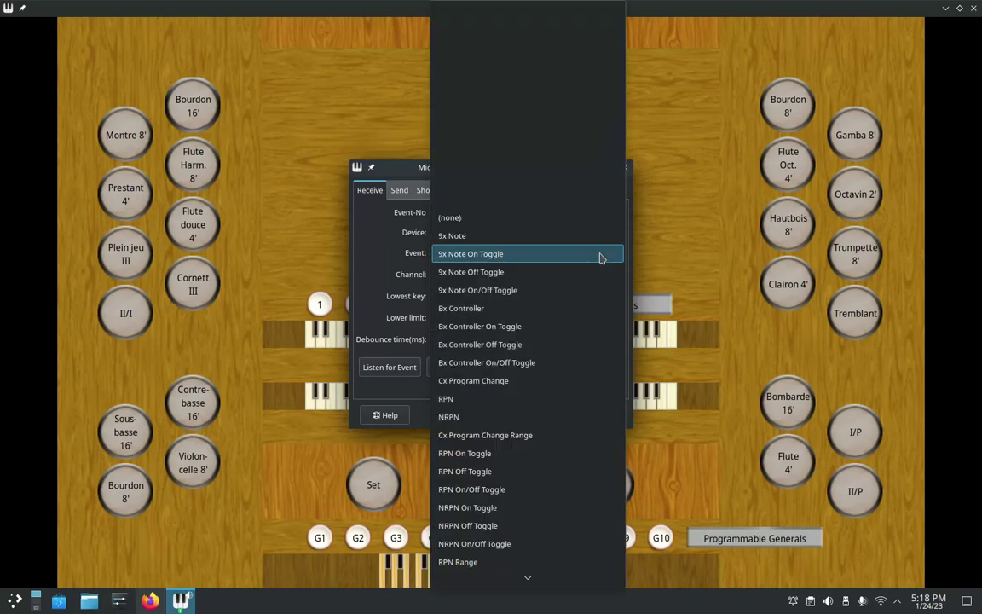
pyautogui.click(490, 261)
pyautogui.click(595, 411)
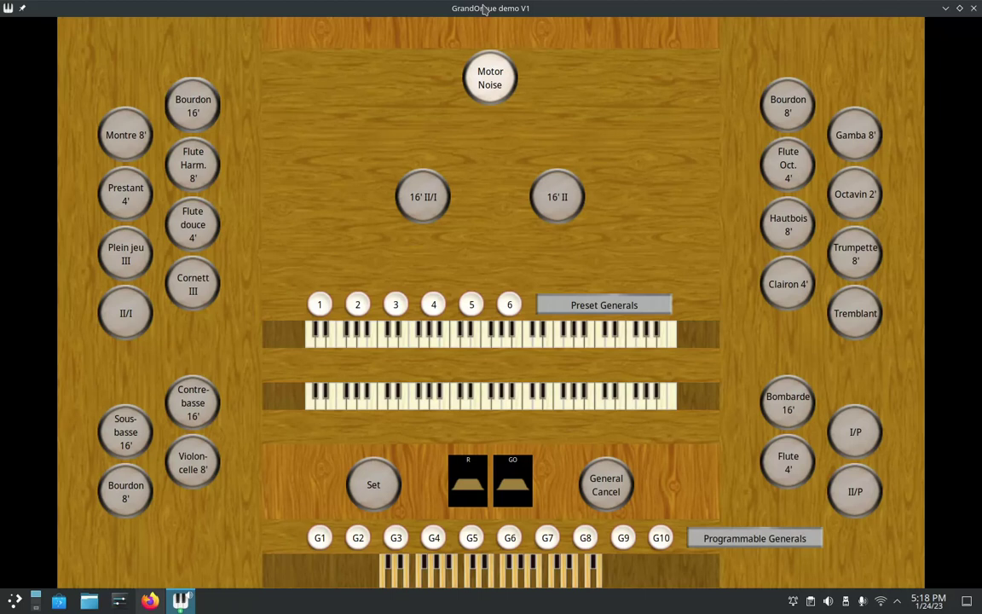
# Reopen the Bourdon 16' MIDI settings and confirm them unchanged: 9x Note On Toggle, data 13, upper limit 1
pyautogui.rightClick(193, 101)
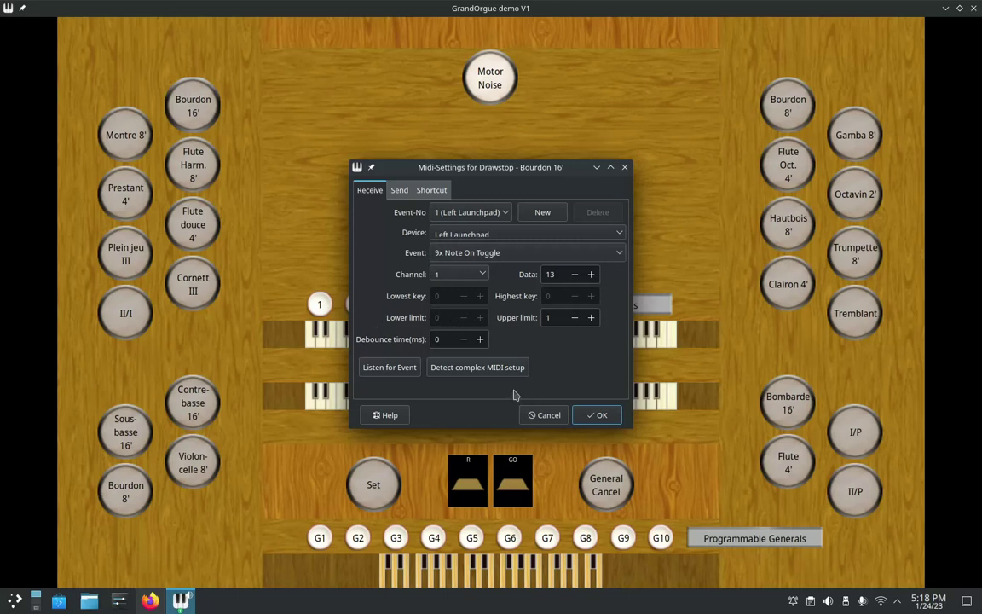
pyautogui.click(597, 416)
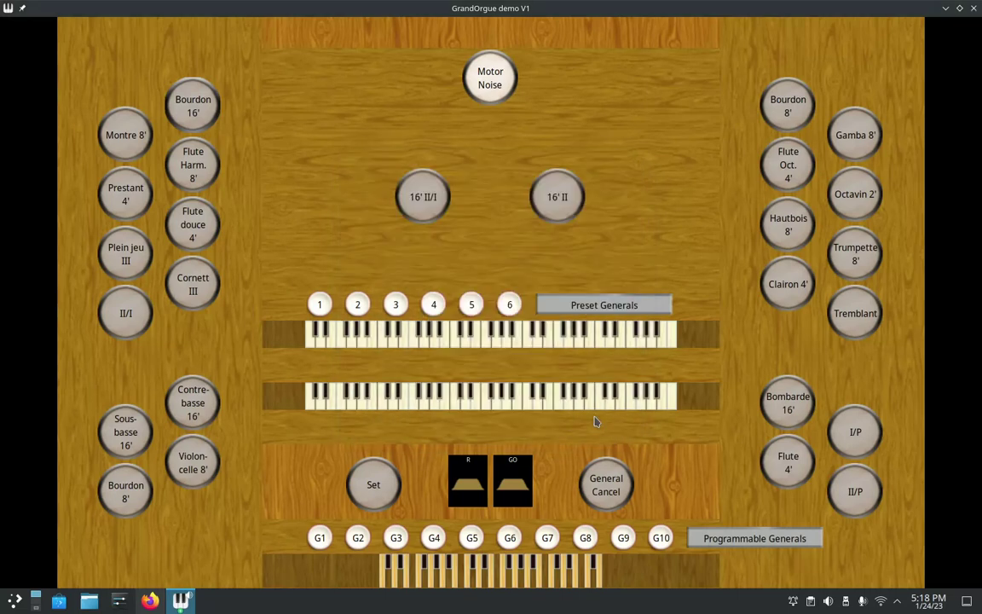